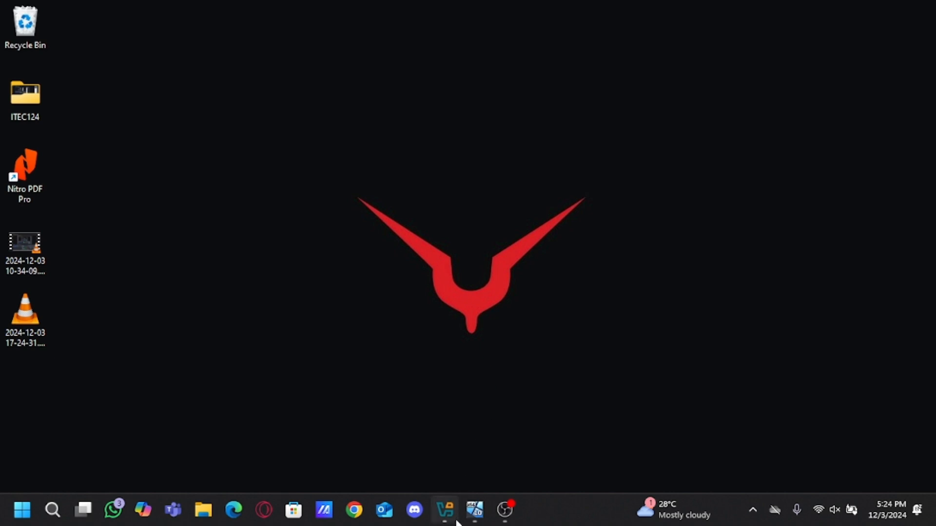
Step: Switch to the WinSer16 virtual machine and open Server Manager
{"action": "mouse_move", "coordinate": [474, 509]}
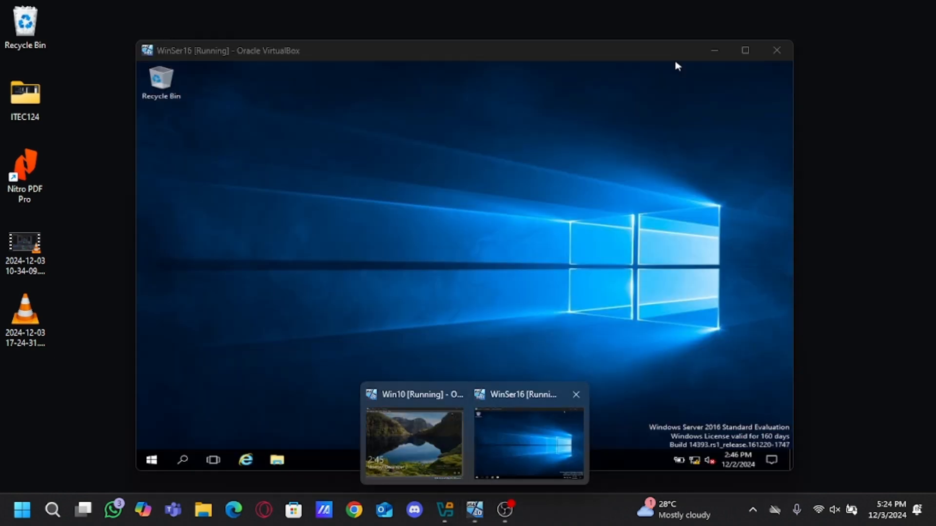
{"action": "left_click", "coordinate": [530, 439]}
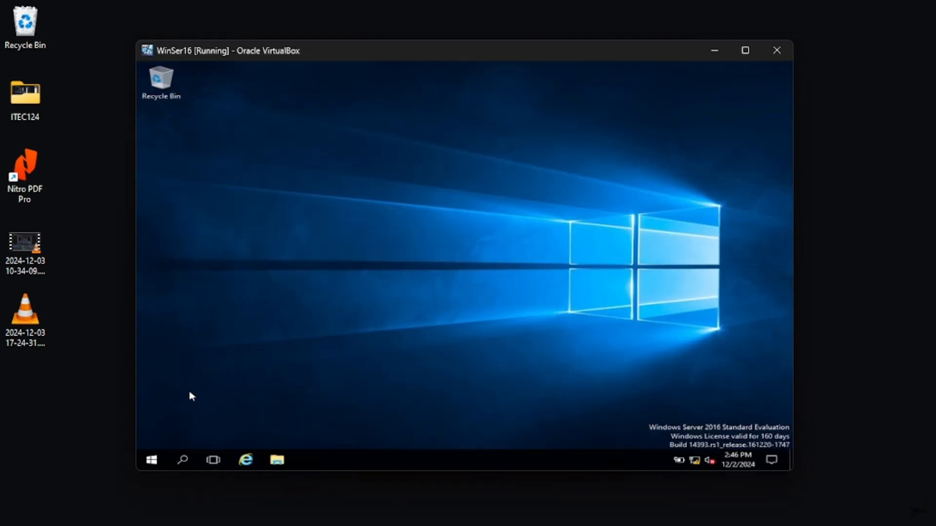
{"action": "left_click", "coordinate": [151, 460]}
{"action": "left_click", "coordinate": [385, 195]}
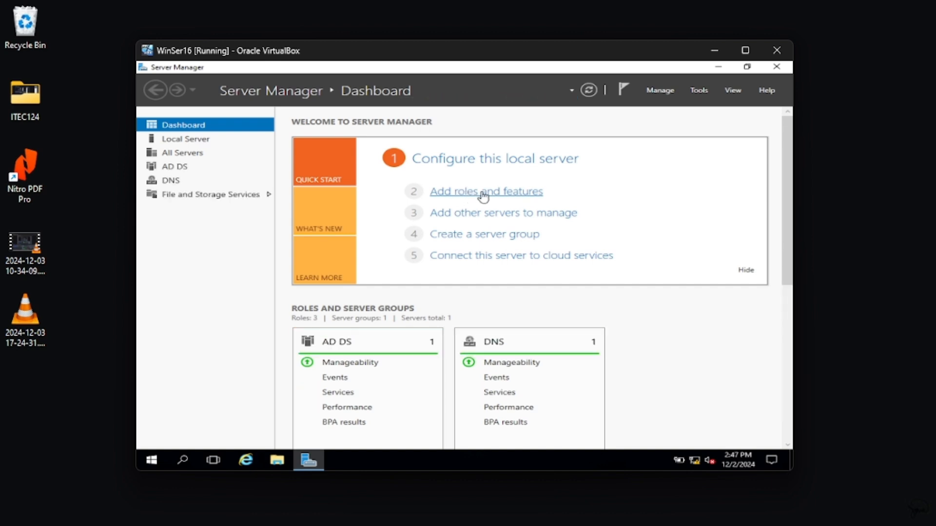
Step: Start adding roles and features with a role-based installation, targeting Server16.XATA.com from the server pool
{"action": "left_click", "coordinate": [483, 193]}
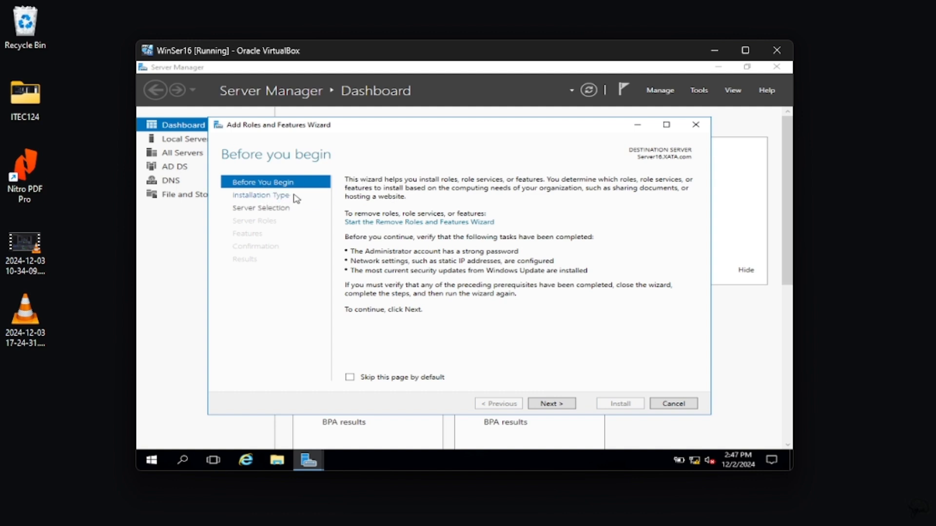
{"action": "left_click", "coordinate": [549, 407]}
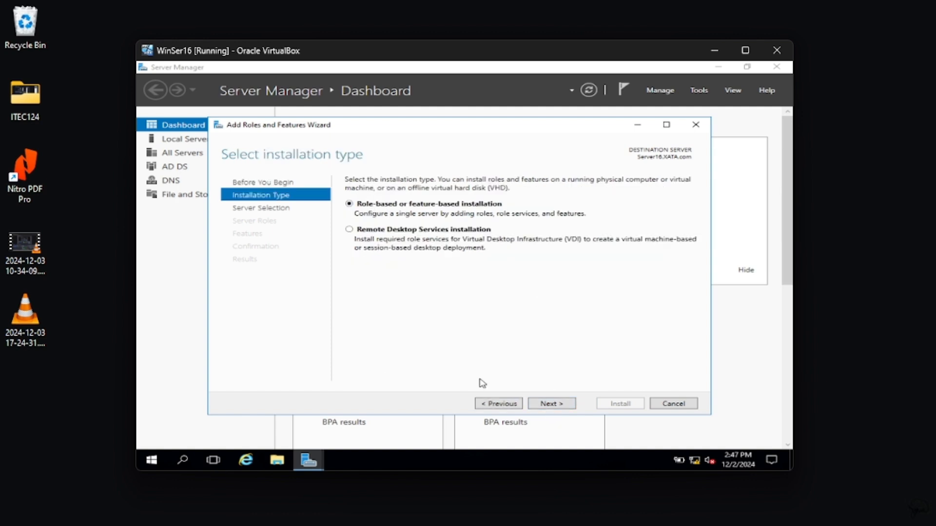
{"action": "left_click", "coordinate": [557, 407]}
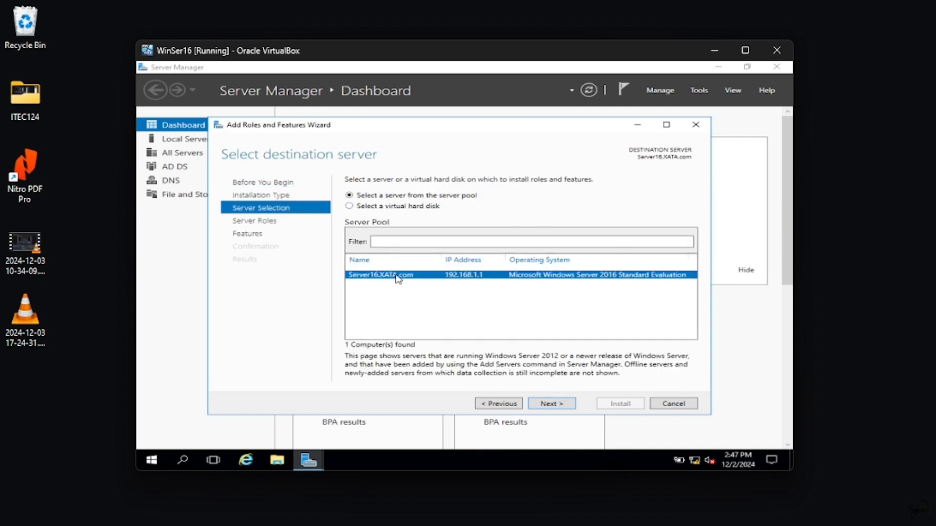
{"action": "left_click", "coordinate": [563, 407]}
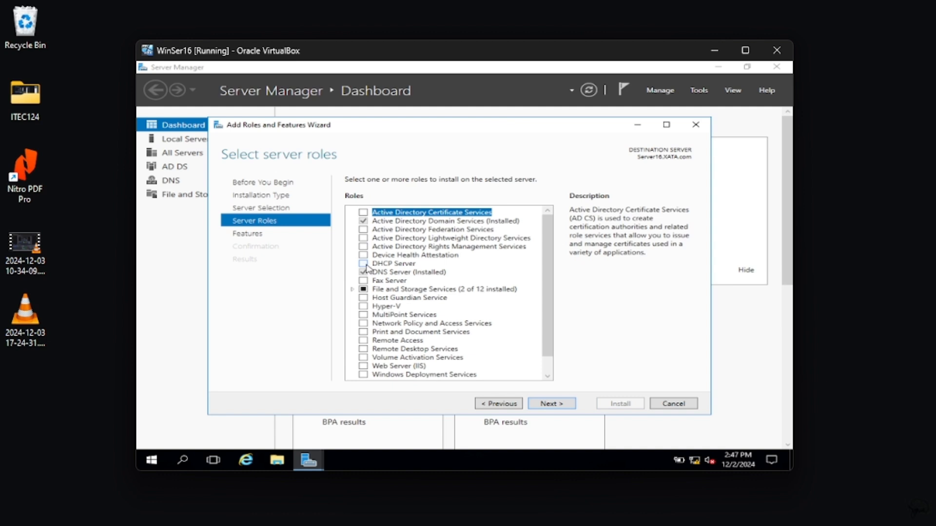
Step: Select the DHCP Server role with its management tools, keep the default features, and install it
{"action": "left_click", "coordinate": [364, 264]}
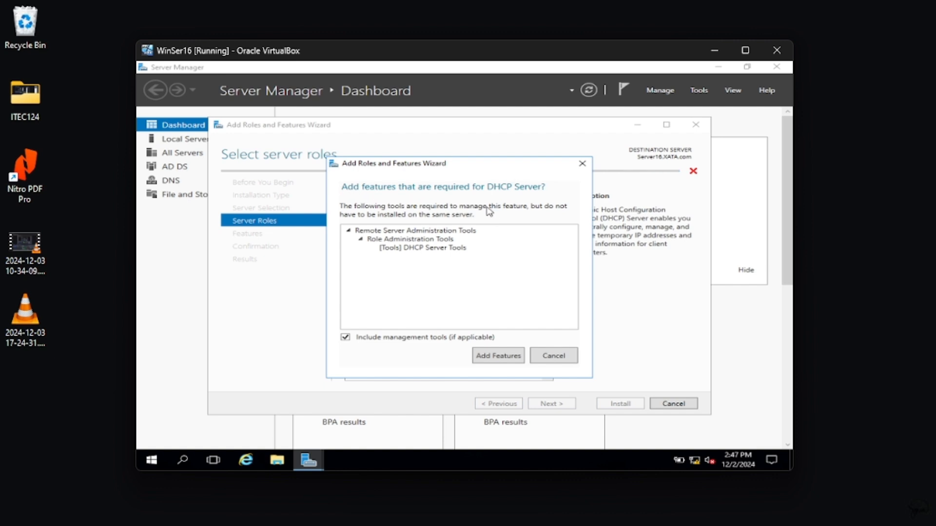
{"action": "left_click", "coordinate": [505, 360]}
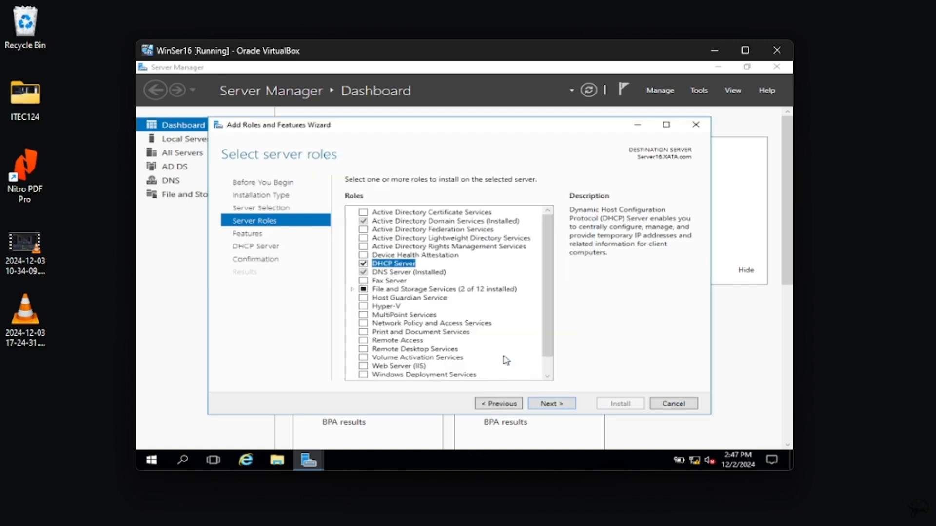
{"action": "left_click", "coordinate": [562, 406]}
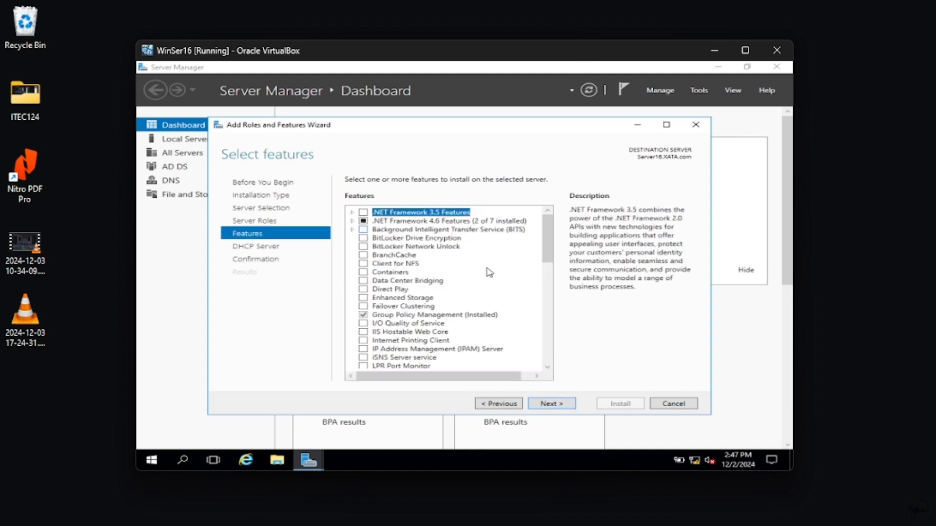
{"action": "left_click", "coordinate": [556, 406]}
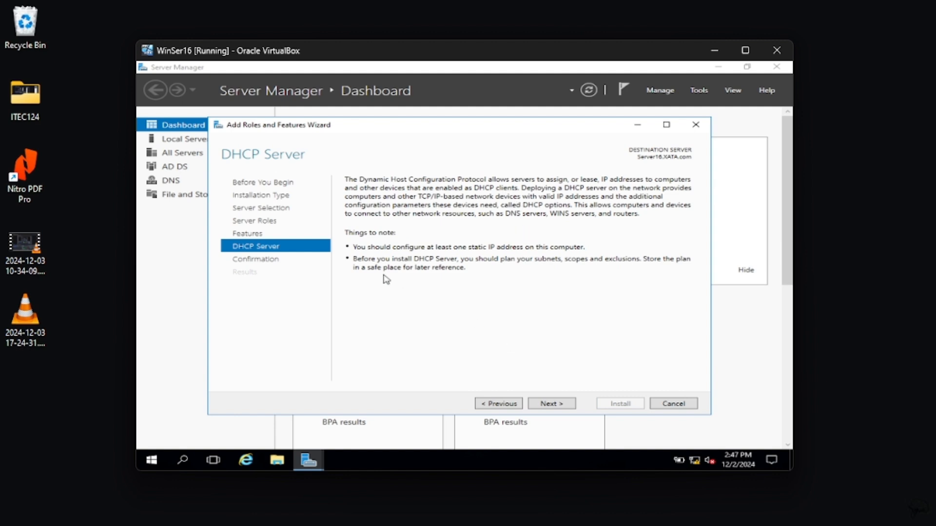
{"action": "left_click", "coordinate": [560, 404]}
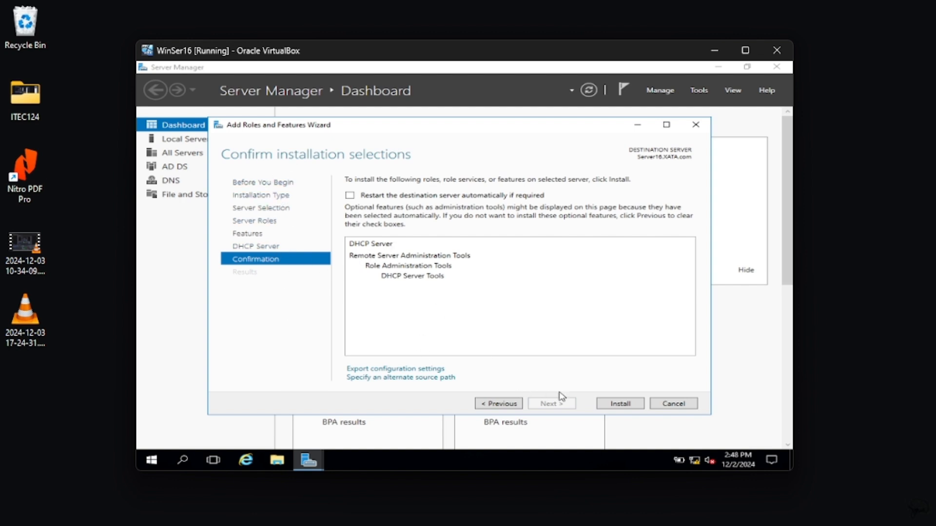
{"action": "left_click", "coordinate": [620, 404]}
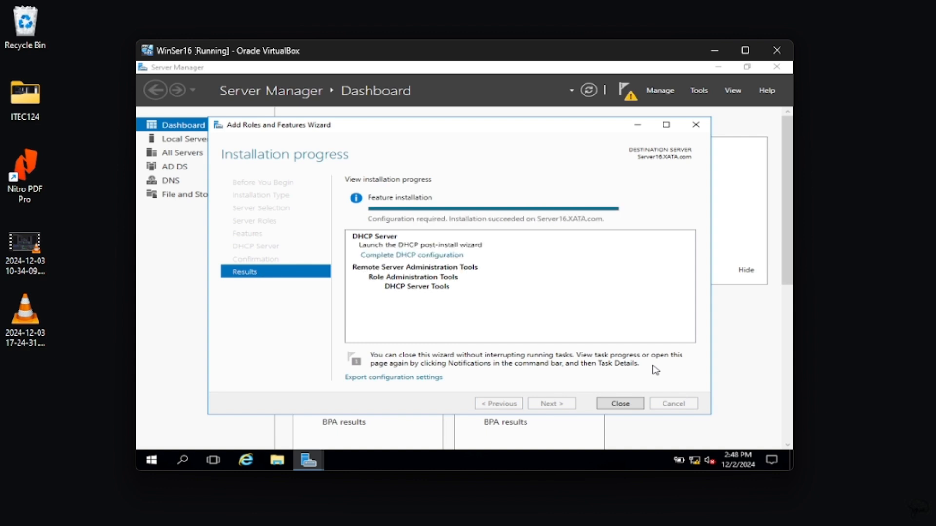
Step: Complete the DHCP post-install configuration using the XATA\Administrator credentials, and close both wizards
{"action": "left_click", "coordinate": [383, 256]}
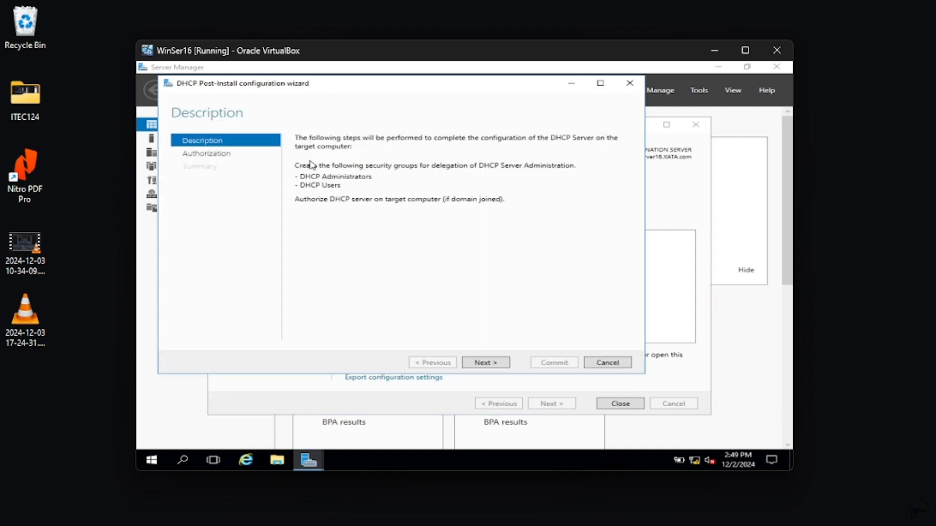
{"action": "left_click", "coordinate": [496, 364]}
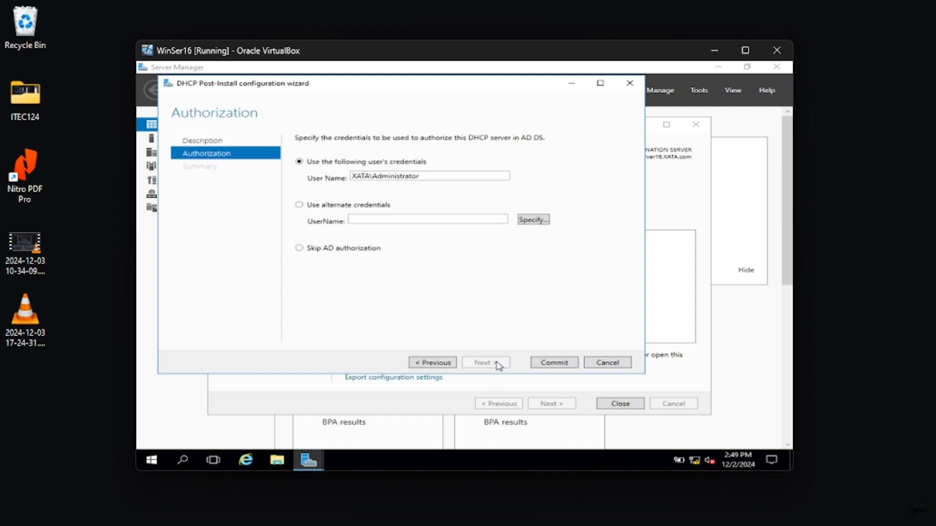
{"action": "left_click", "coordinate": [549, 368]}
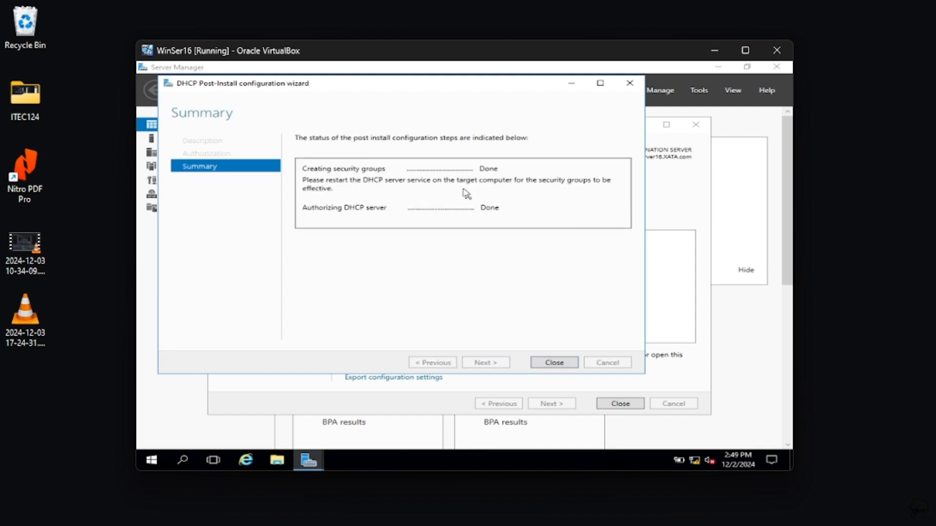
{"action": "left_click", "coordinate": [554, 363]}
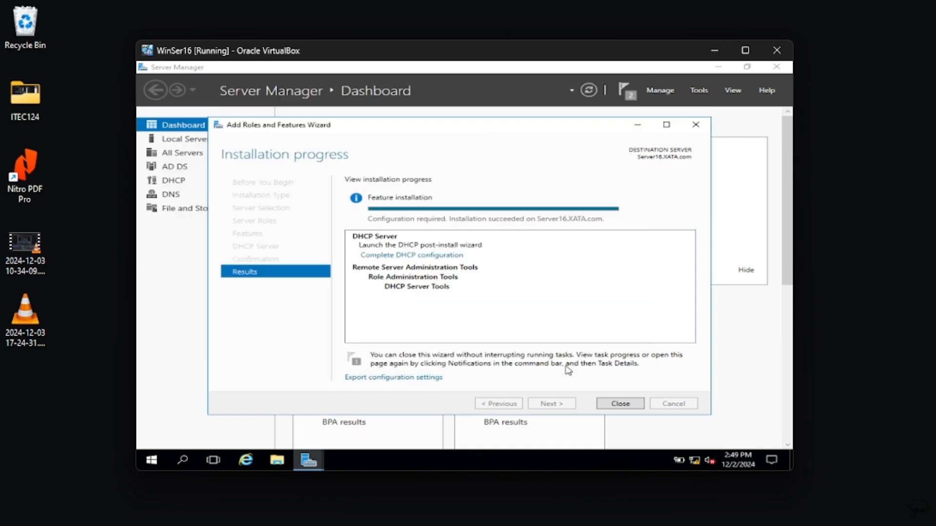
{"action": "left_click", "coordinate": [631, 406]}
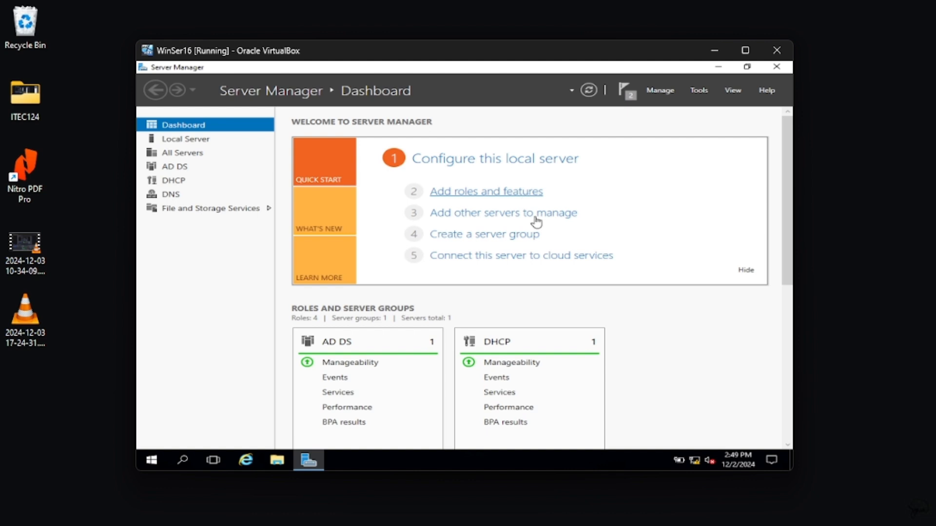
Step: Open the DHCP management console and expand server16.xata.com down to its IPv4 node
{"action": "left_click", "coordinate": [698, 91]}
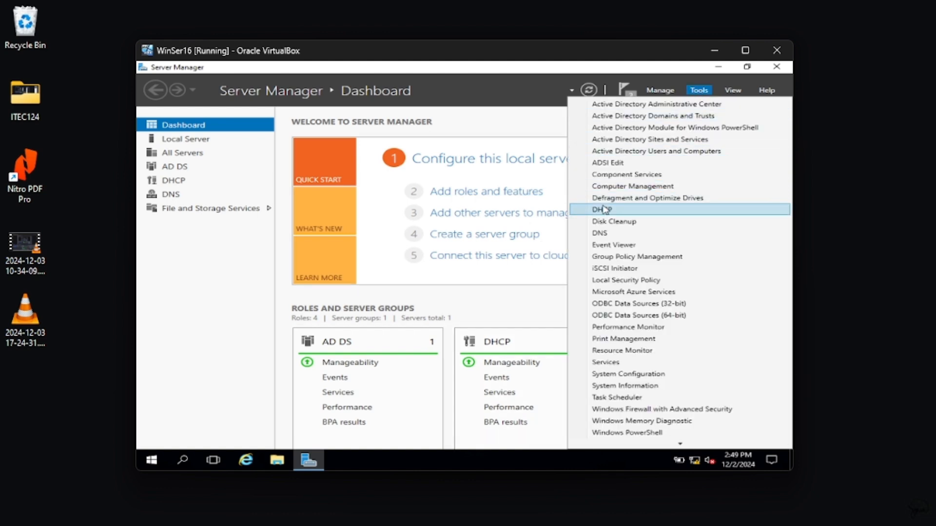
{"action": "left_click", "coordinate": [623, 211]}
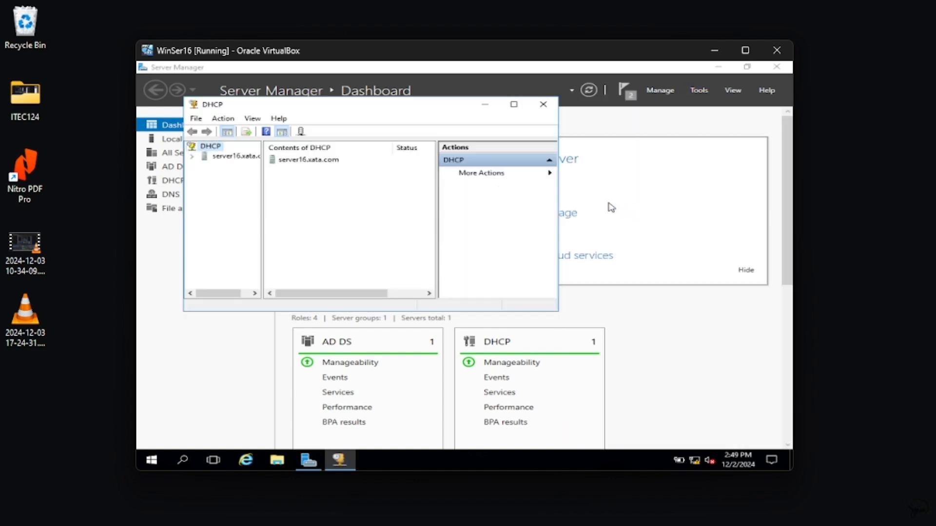
{"action": "double_click", "coordinate": [233, 156]}
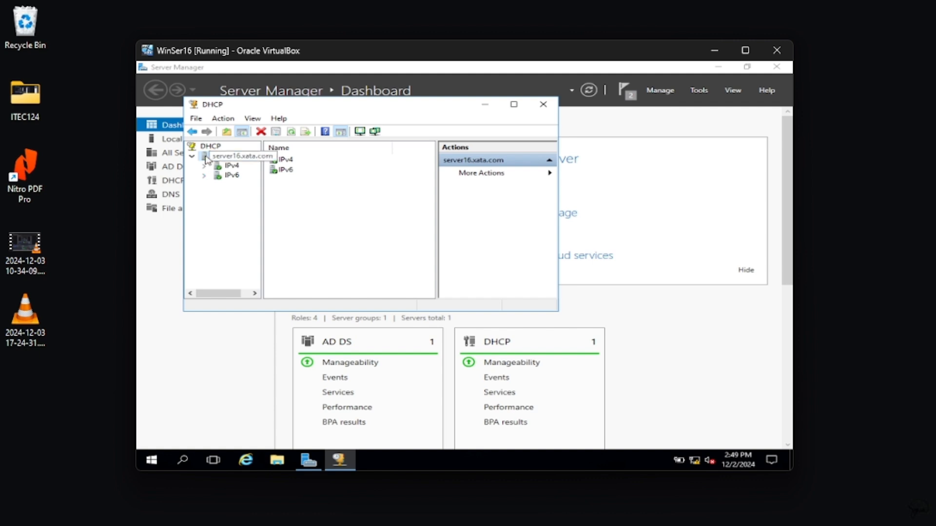
{"action": "double_click", "coordinate": [234, 166]}
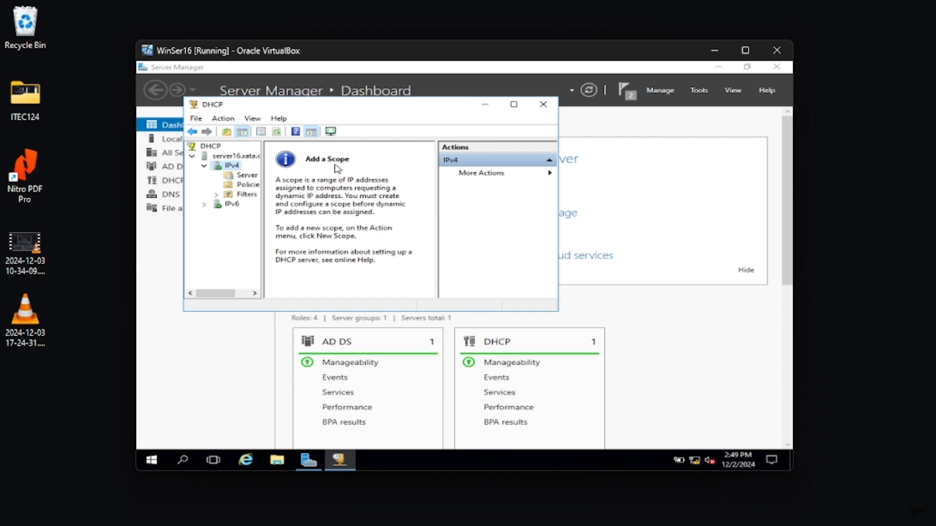
Step: Start a new scope under IPv4 and name it XATA Scope, leaving the description empty
{"action": "right_click", "coordinate": [232, 167]}
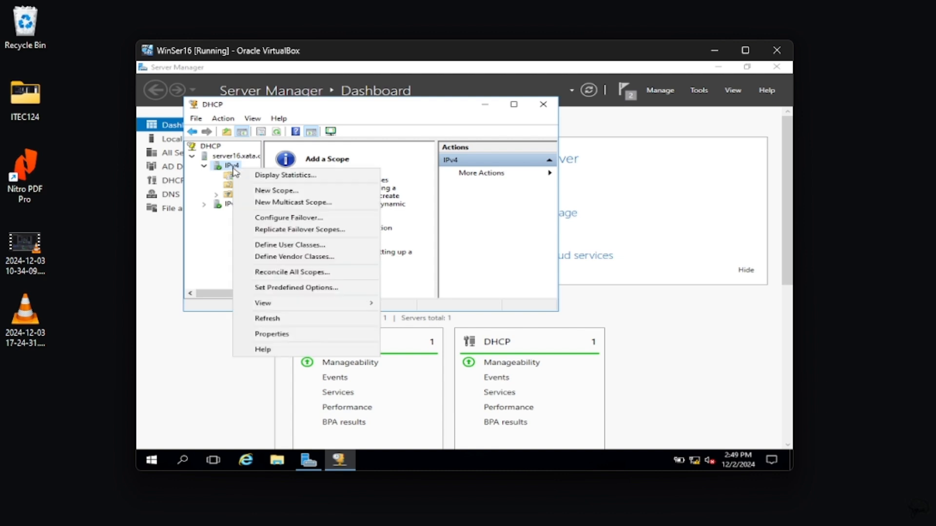
{"action": "left_click", "coordinate": [265, 191]}
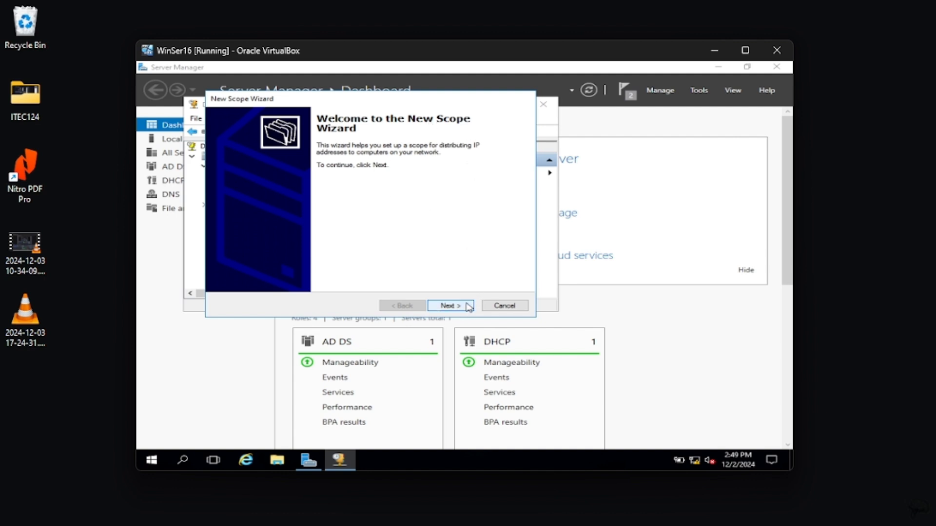
{"action": "left_click", "coordinate": [449, 305]}
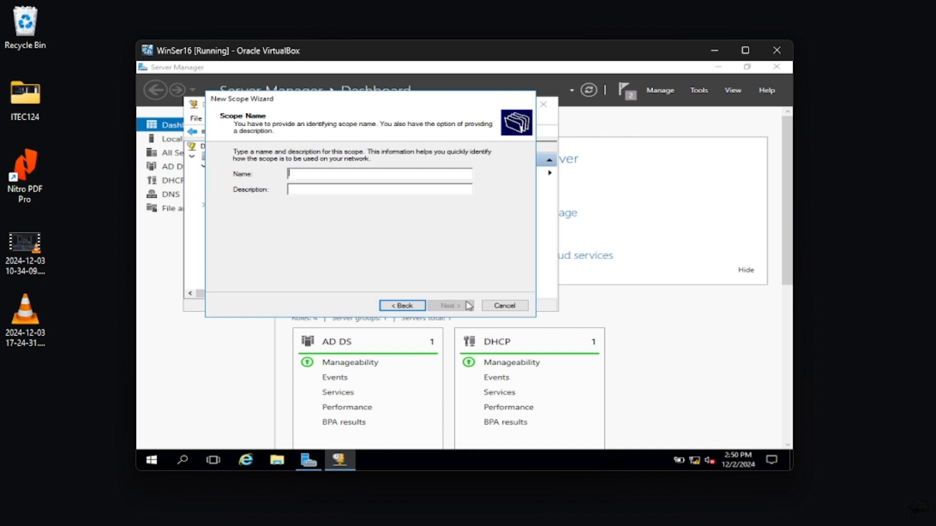
{"action": "type", "text": "XATA"}
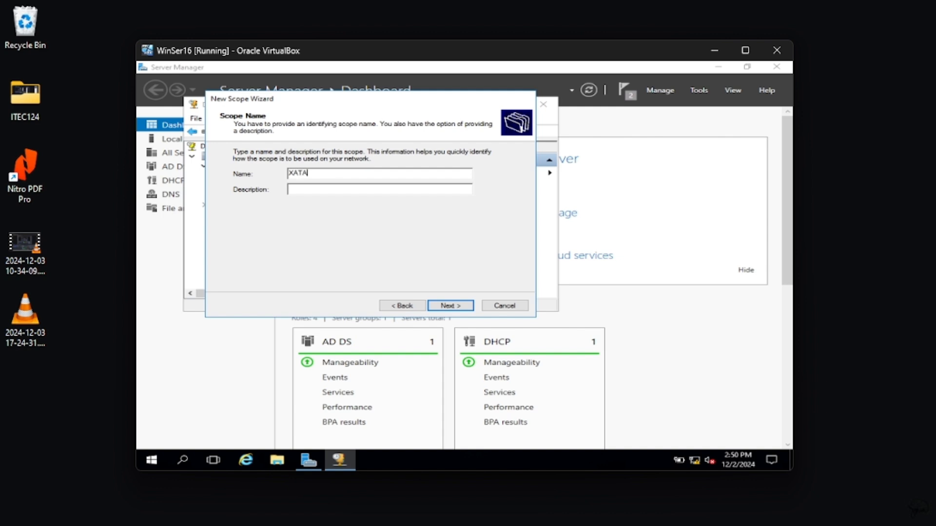
{"action": "type", "text": "s"}
{"action": "type", "text": "e"}
{"action": "key", "text": "BackSpace"}
{"action": "key", "text": "BackSpace"}
{"action": "key", "text": "BackSpace"}
{"action": "key", "text": "BackSpace"}
{"action": "key", "text": "BackSpace"}
{"action": "type", "text": "Scope"}
{"action": "left_click", "coordinate": [471, 309]}
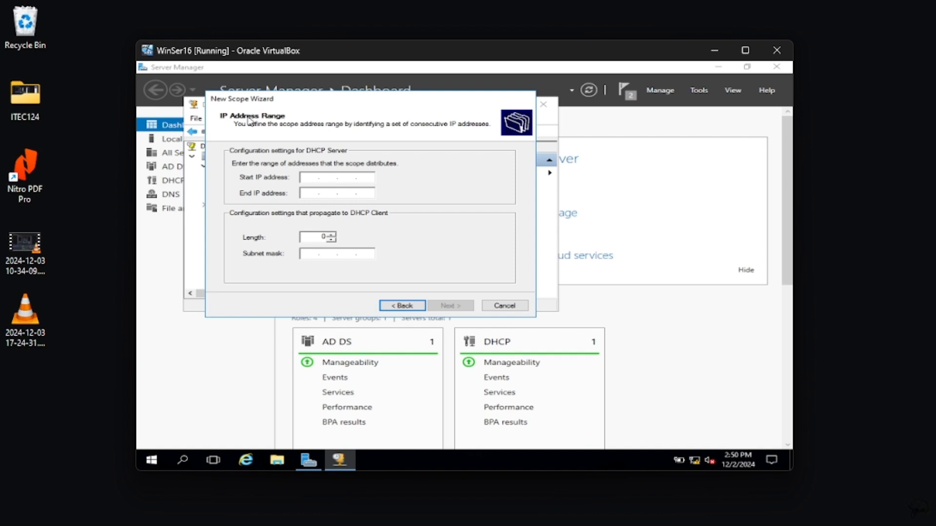
Step: Set the scope's address range from 192.168.1.1 to 192.168.1.12 with the default subnet mask
{"action": "type", "text": "192.168.1.1"}
{"action": "left_click", "coordinate": [311, 195]}
{"action": "type", "text": "192 . "}
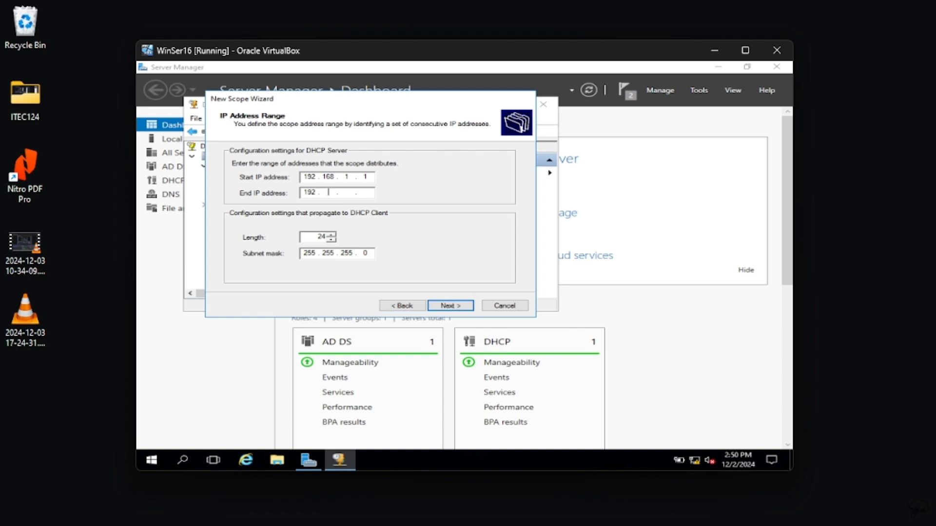
{"action": "type", "text": "168"}
{"action": "left_click", "coordinate": [375, 195]}
{"action": "type", "text": "192"}
{"action": "left_click", "coordinate": [374, 195]}
{"action": "left_click", "coordinate": [364, 194]}
{"action": "type", "text": "12"}
{"action": "key", "text": "Return"}
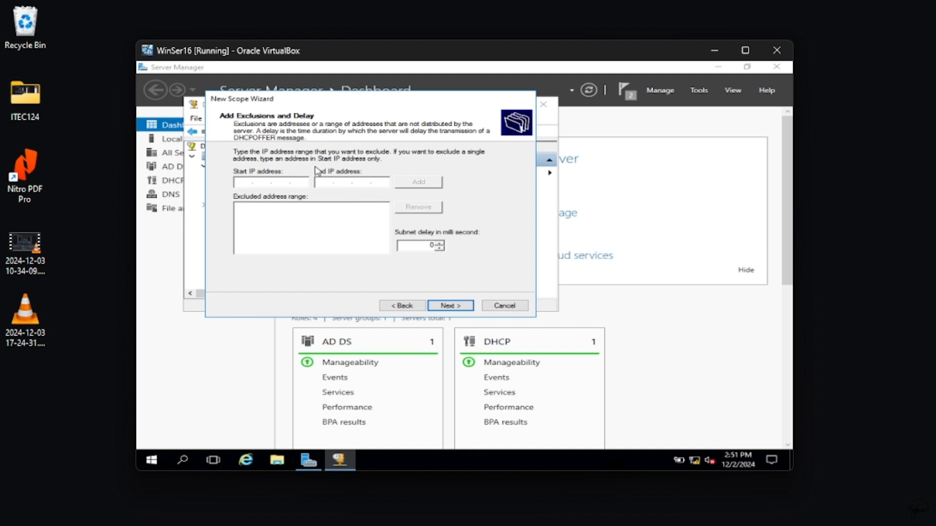
Step: Exclude the addresses 192.168.1.5 to 192.168.1.8 from the scope
{"action": "type", "text": "192 . 168"}
{"action": "type", "text": "5"}
{"action": "left_click", "coordinate": [326, 182]}
{"action": "type", "text": "19216818"}
{"action": "left_click", "coordinate": [419, 182]}
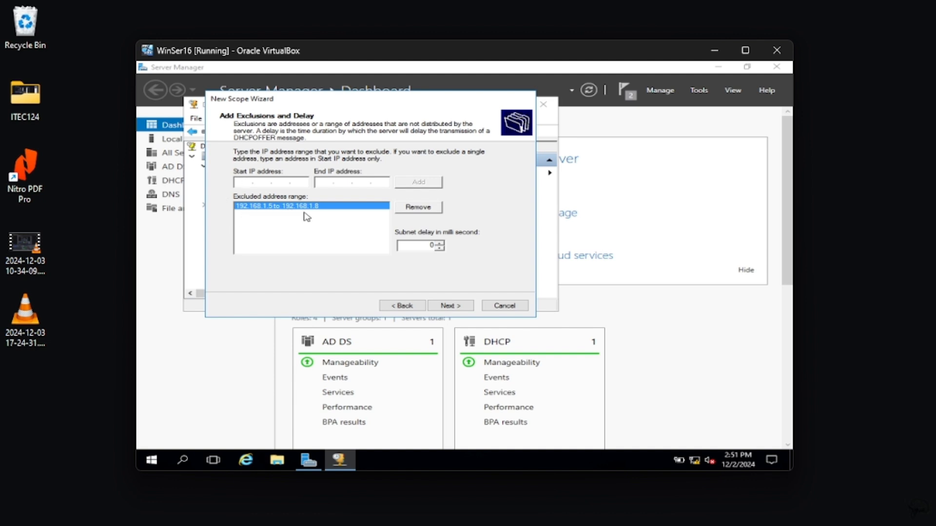
{"action": "left_click", "coordinate": [463, 306]}
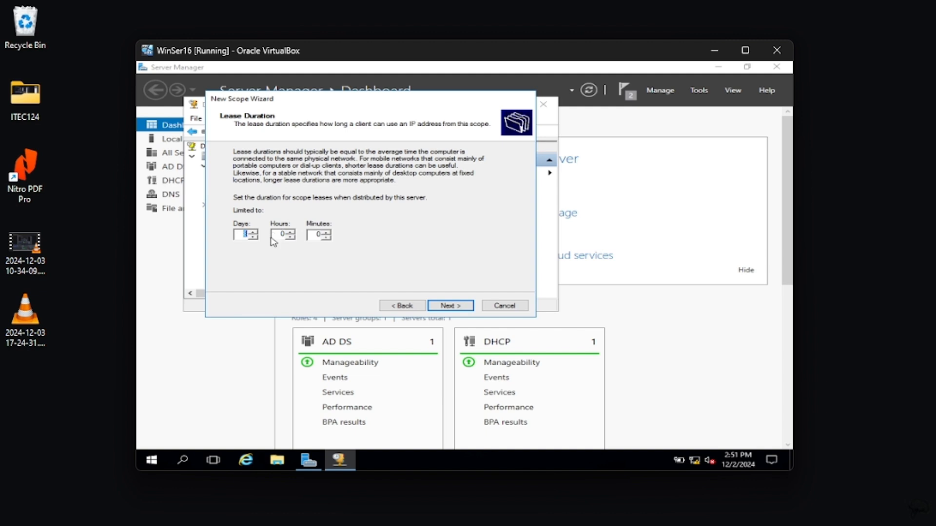
Step: Set the scope's lease duration to 0 days and 8 hours
{"action": "type", "text": "0"}
{"action": "left_click", "coordinate": [289, 234]}
{"action": "type", "text": "8"}
{"action": "left_click", "coordinate": [290, 231]}
{"action": "left_click", "coordinate": [449, 306]}
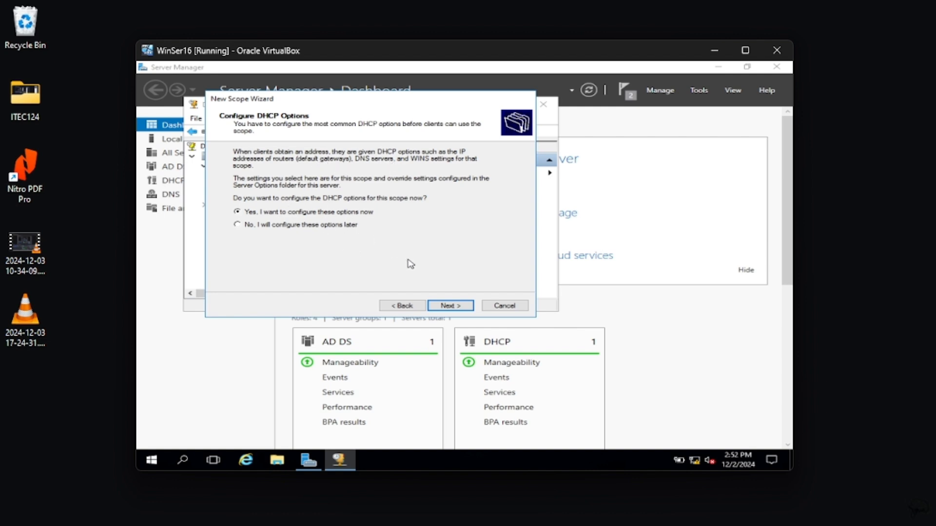
Step: Configure the DHCP options now, adding 192.168.1.1 as the default gateway and keeping the preset parent domain and DNS server
{"action": "left_click", "coordinate": [457, 308]}
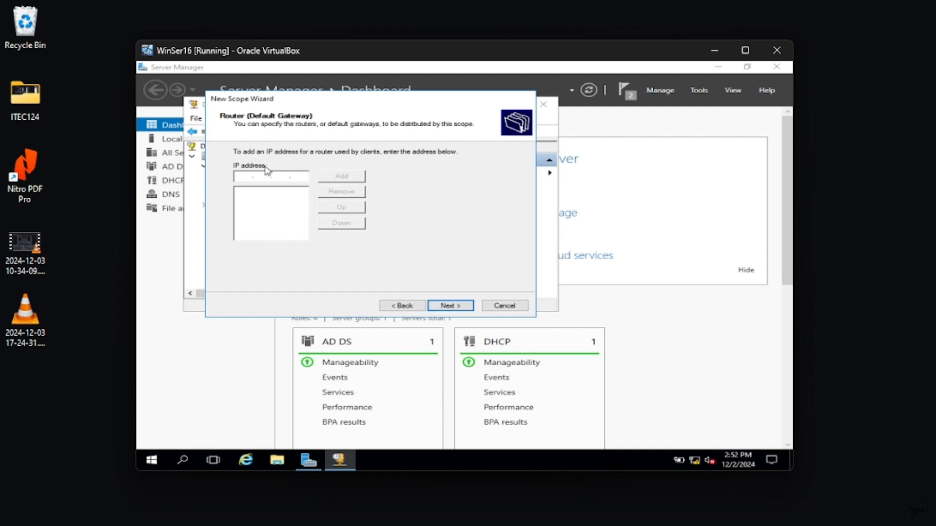
{"action": "left_click", "coordinate": [307, 175]}
{"action": "type", "text": "192 . 168 . 1 . 1"}
{"action": "left_click", "coordinate": [332, 181]}
{"action": "left_click", "coordinate": [449, 306]}
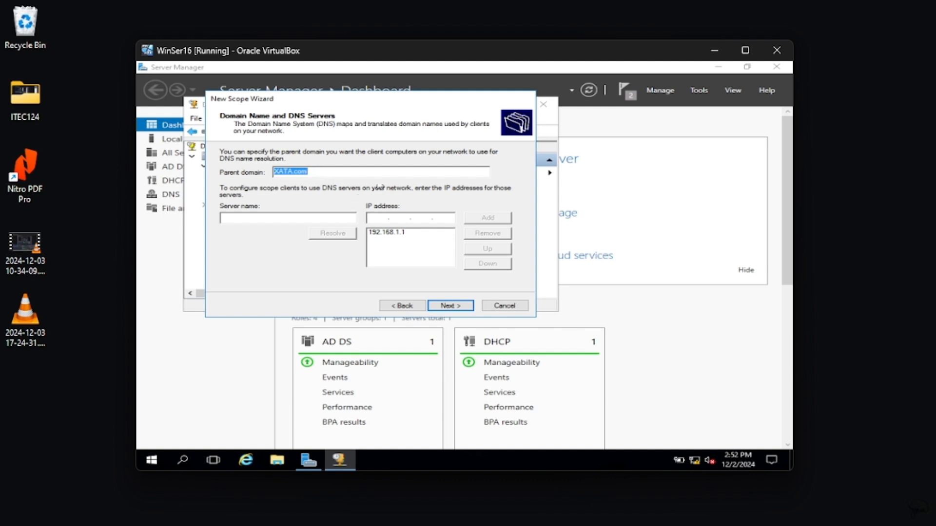
{"action": "left_click", "coordinate": [449, 306]}
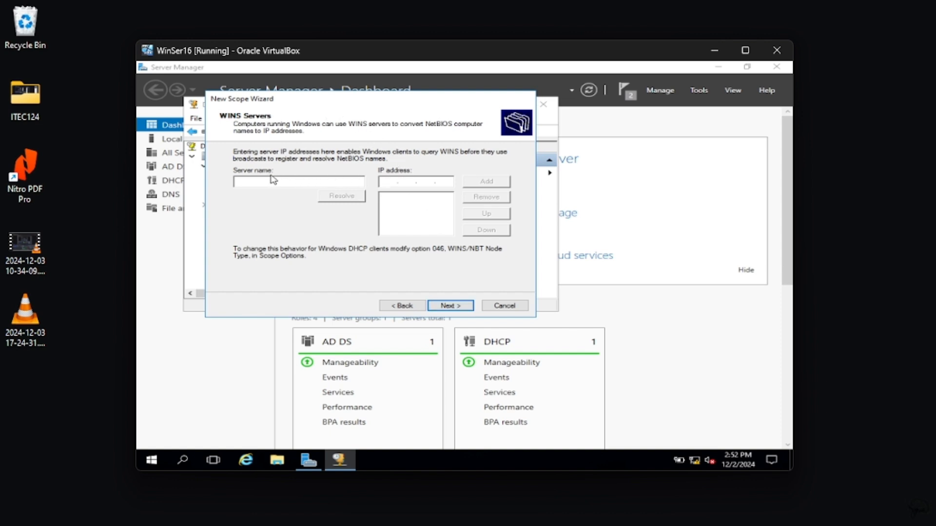
Step: Skip the WINS server settings, choose to activate the scope now, and complete the New Scope Wizard
{"action": "left_click", "coordinate": [448, 305]}
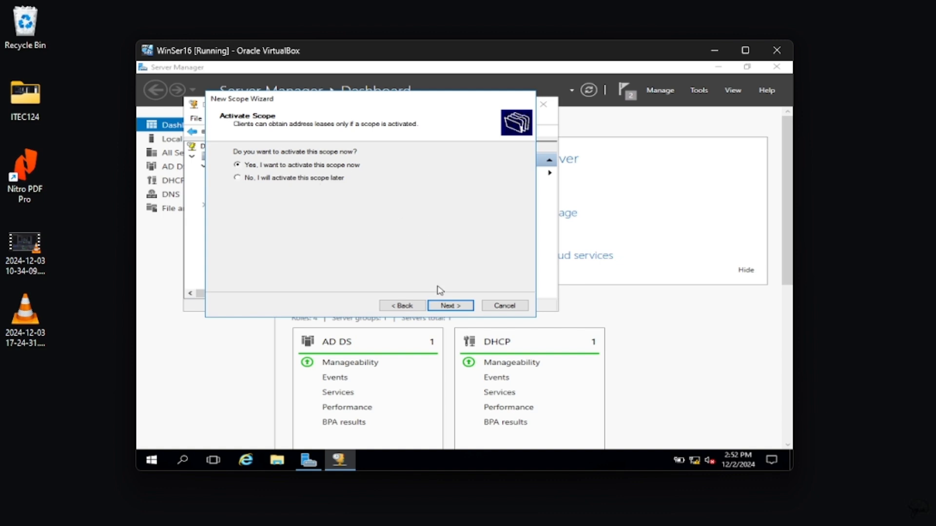
{"action": "left_click", "coordinate": [450, 306]}
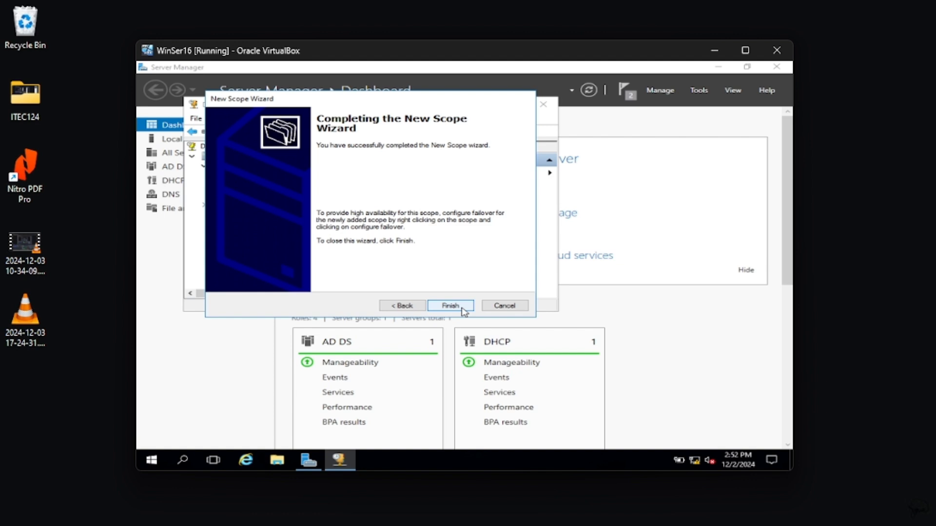
{"action": "left_click", "coordinate": [460, 308]}
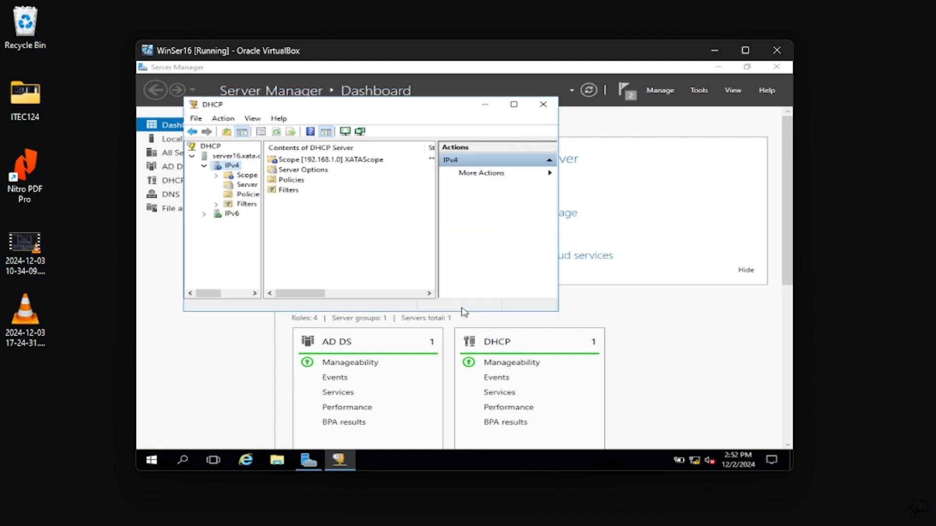
Step: Check the new XATAScope scope in the contents of the server's IPv4 node
{"action": "left_click", "coordinate": [359, 161]}
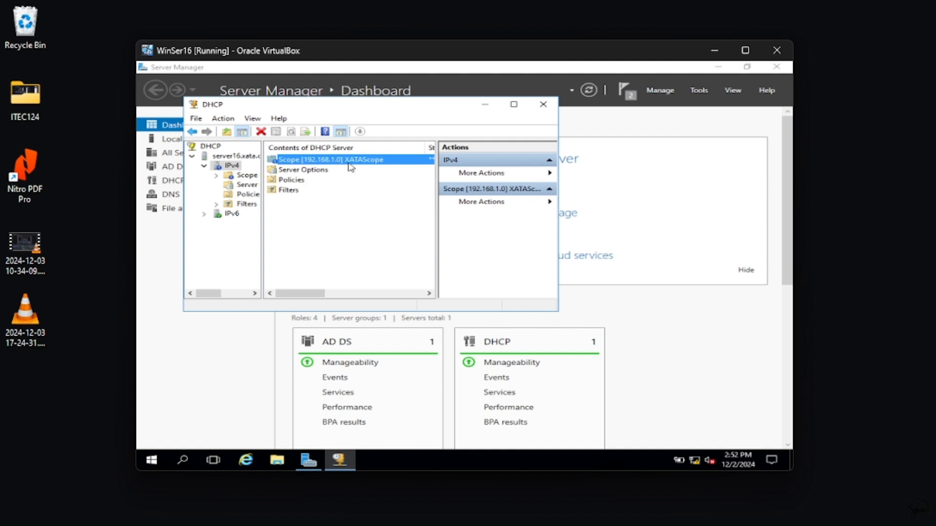
{"action": "right_click", "coordinate": [359, 165]}
{"action": "left_click", "coordinate": [321, 217]}
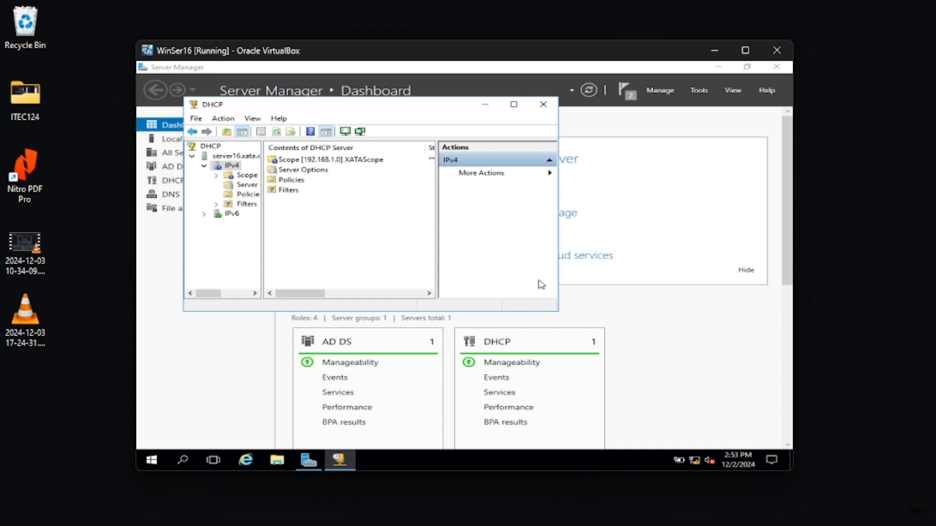
{"action": "left_click", "coordinate": [654, 337]}
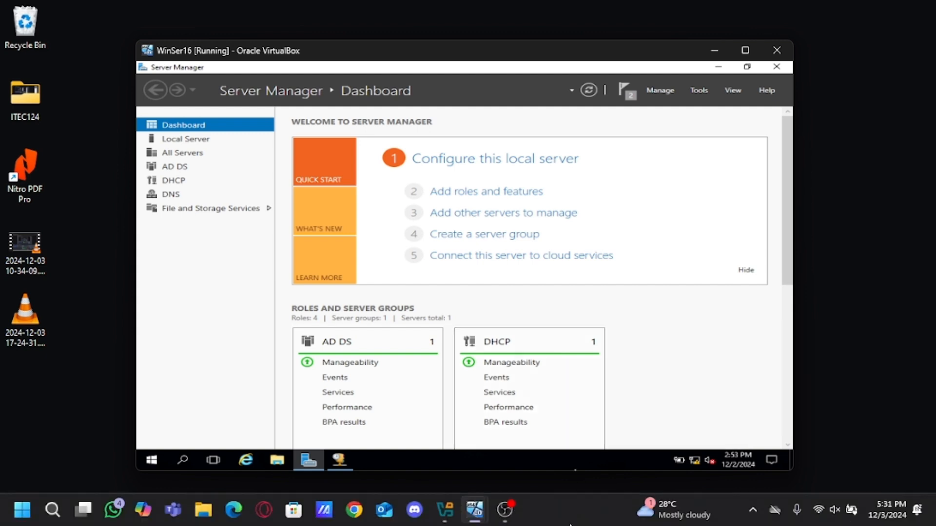
{"action": "mouse_move", "coordinate": [513, 505]}
{"action": "left_click", "coordinate": [512, 466]}
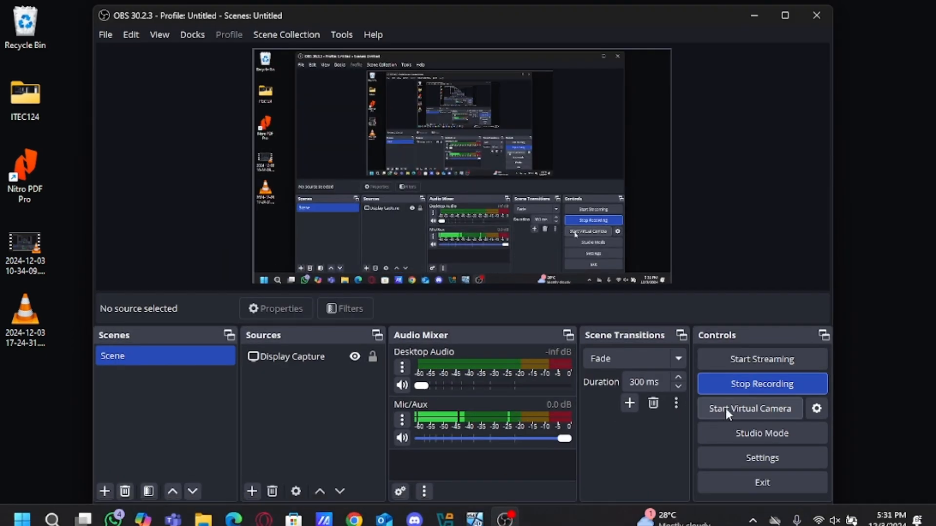